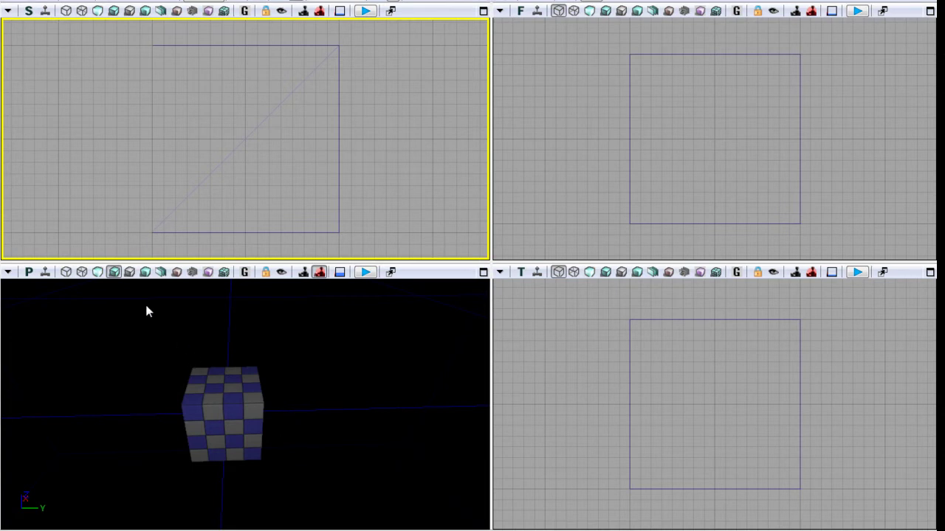
Set the perspective viewport to Unlit shading and view the checkered cube from a new angle
{"action": "left_click", "coordinate": [99, 272]}
{"action": "left_click_drag", "start_coordinate": [228, 389], "coordinate": [313, 372]}
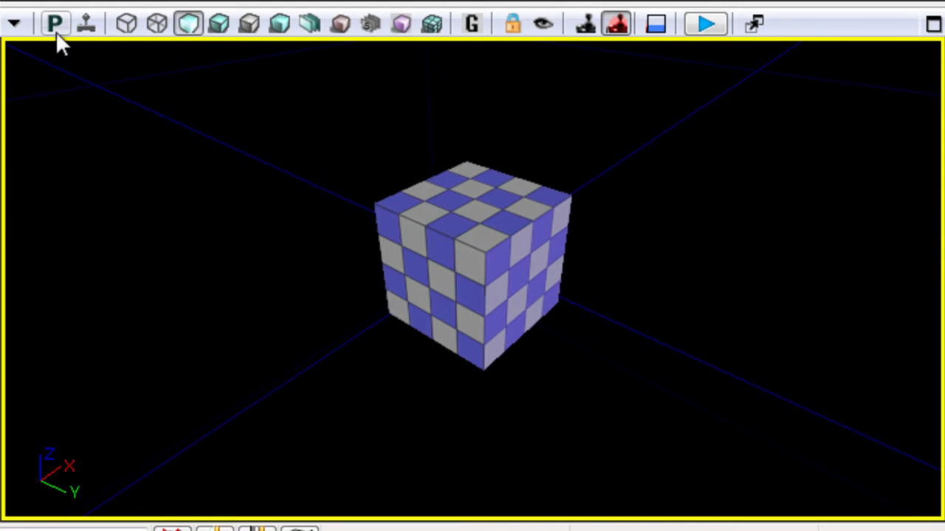
Cycle the perspective viewport through the orthographic views to Side, examine the cube there, and return to Perspective
{"action": "left_click", "coordinate": [55, 23]}
{"action": "left_click", "coordinate": [56, 33]}
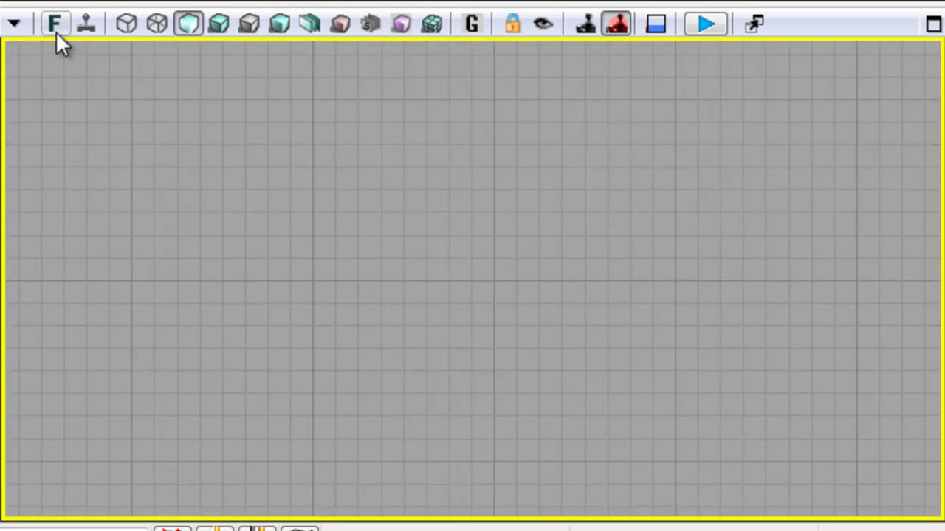
{"action": "left_click", "coordinate": [56, 32]}
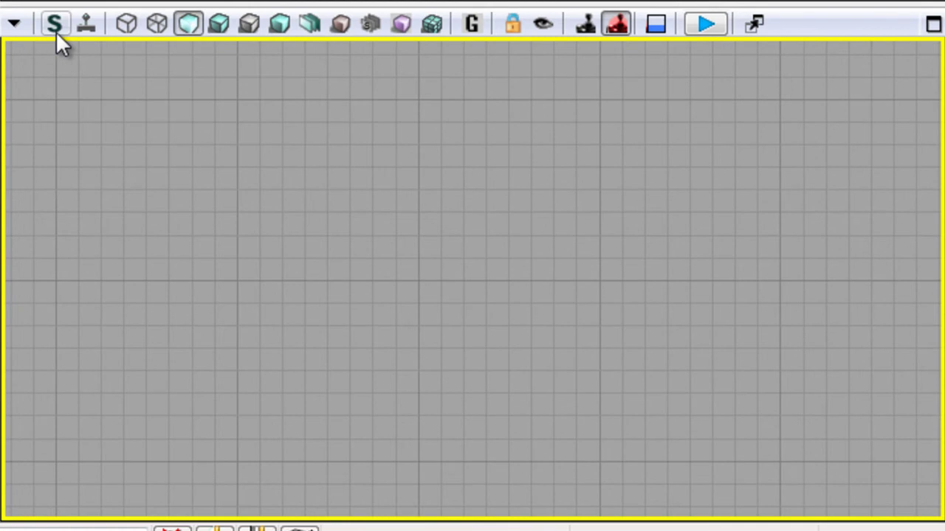
{"action": "left_click_drag", "start_coordinate": [452, 254], "coordinate": [133, 42]}
{"action": "scroll", "coordinate": [442, 237], "scroll_direction": "down", "scroll_amount": 5}
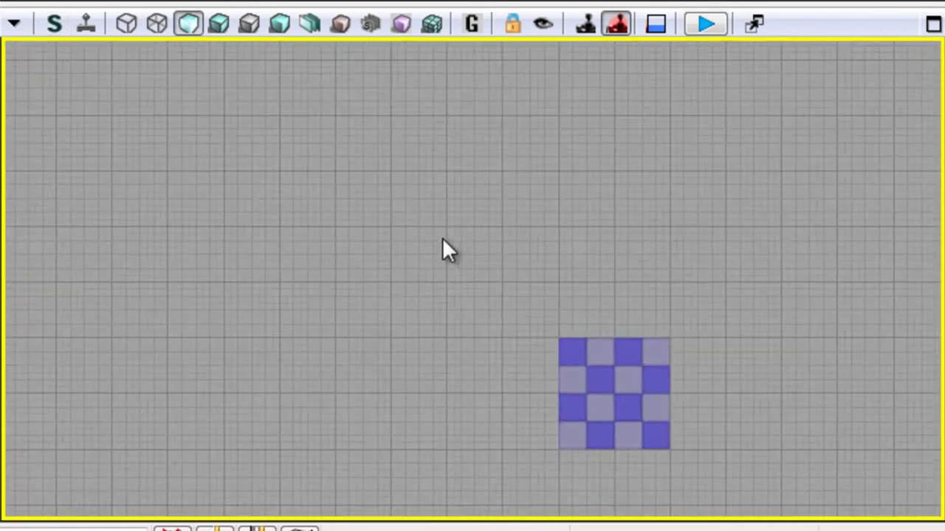
{"action": "scroll", "coordinate": [443, 240], "scroll_direction": "down", "scroll_amount": 1}
{"action": "left_click_drag", "start_coordinate": [443, 240], "coordinate": [487, 243]}
{"action": "scroll", "coordinate": [545, 278], "scroll_direction": "up", "scroll_amount": 3}
{"action": "left_click", "coordinate": [52, 28]}
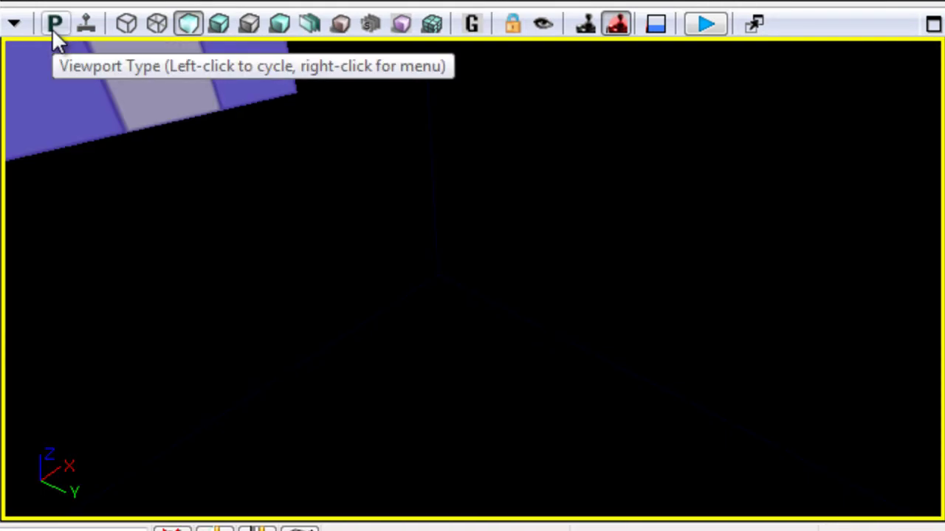
{"action": "right_click_drag", "start_coordinate": [235, 228], "coordinate": [287, 237]}
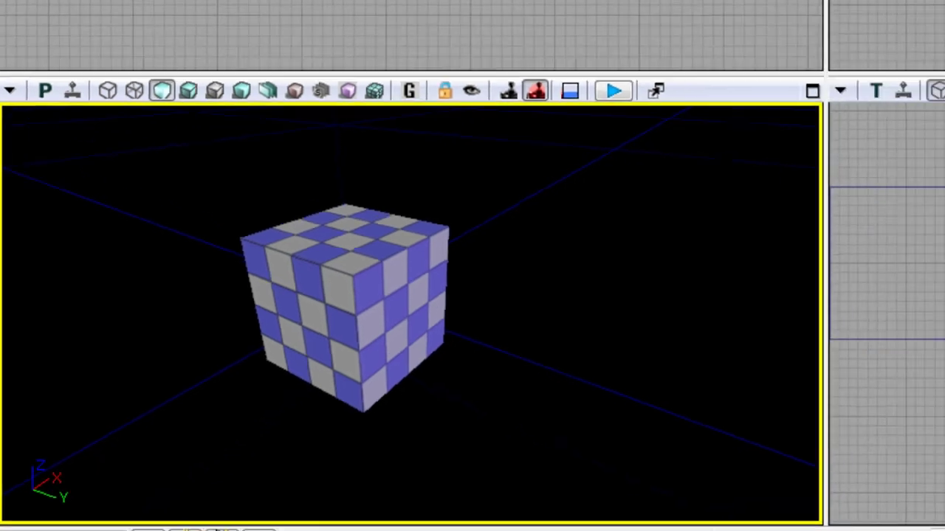
Select the cube in the Top viewport and move it along the X axis and back
{"action": "left_click_drag", "start_coordinate": [654, 397], "coordinate": [814, 441]}
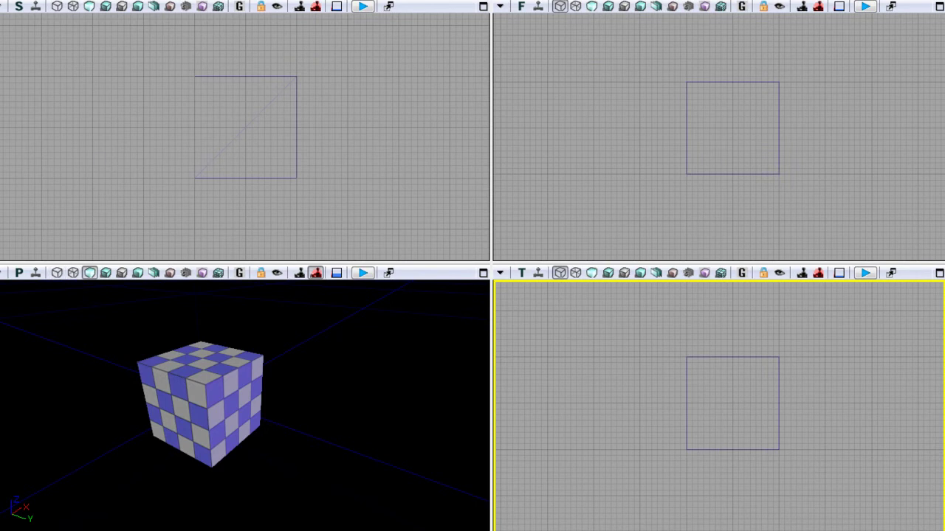
{"action": "left_click", "coordinate": [705, 356]}
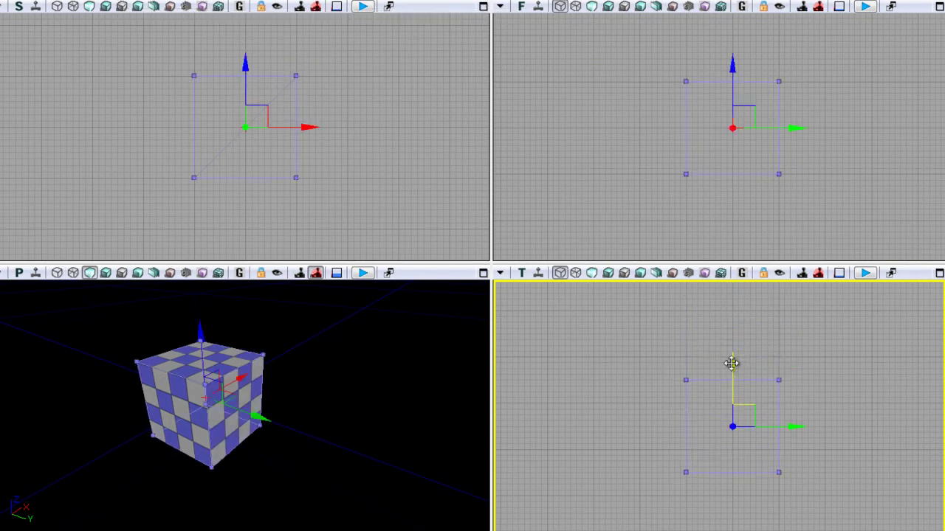
{"action": "left_click_drag", "start_coordinate": [730, 363], "coordinate": [761, 382]}
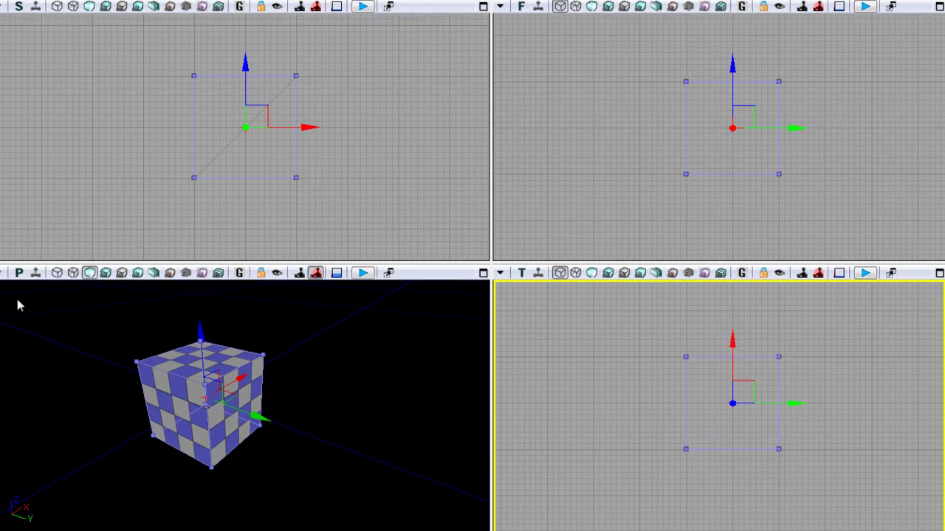
Turn on realtime updating for the Side, Perspective and Front viewports and try moving the cube in the Top viewport
{"action": "left_click", "coordinate": [35, 5]}
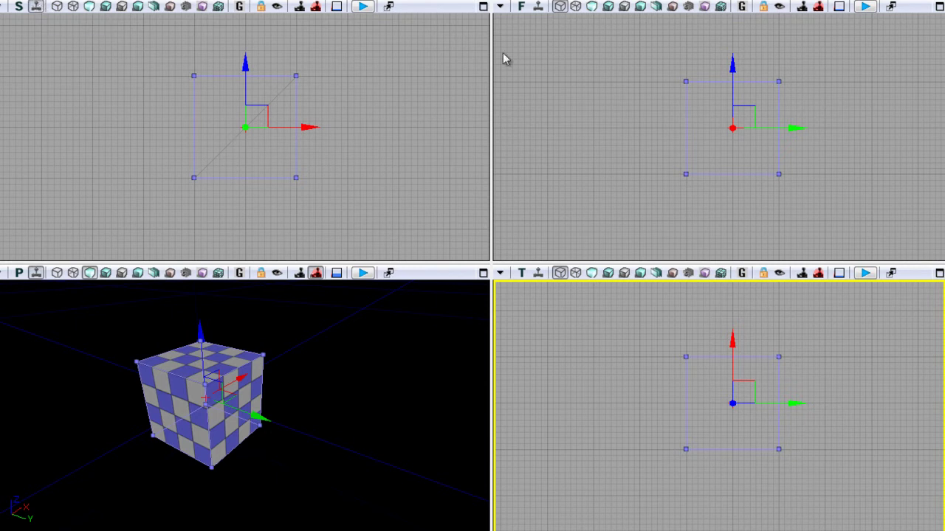
{"action": "left_click", "coordinate": [538, 6]}
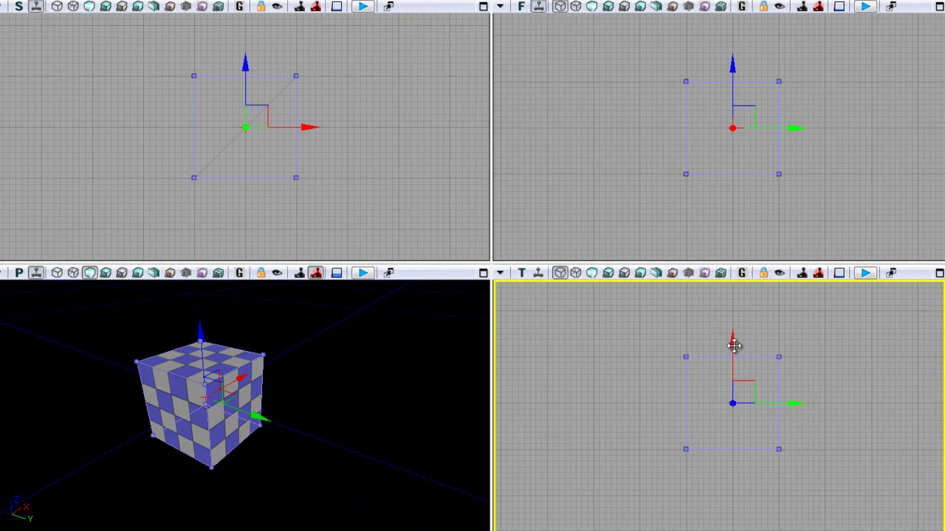
{"action": "mouse_move", "coordinate": [732, 336]}
{"action": "left_mouse_down"}
{"action": "mouse_move", "coordinate": [733, 445]}
{"action": "mouse_move", "coordinate": [736, 324]}
{"action": "mouse_move", "coordinate": [736, 361]}
{"action": "mouse_move", "coordinate": [734, 338]}
{"action": "left_mouse_up"}
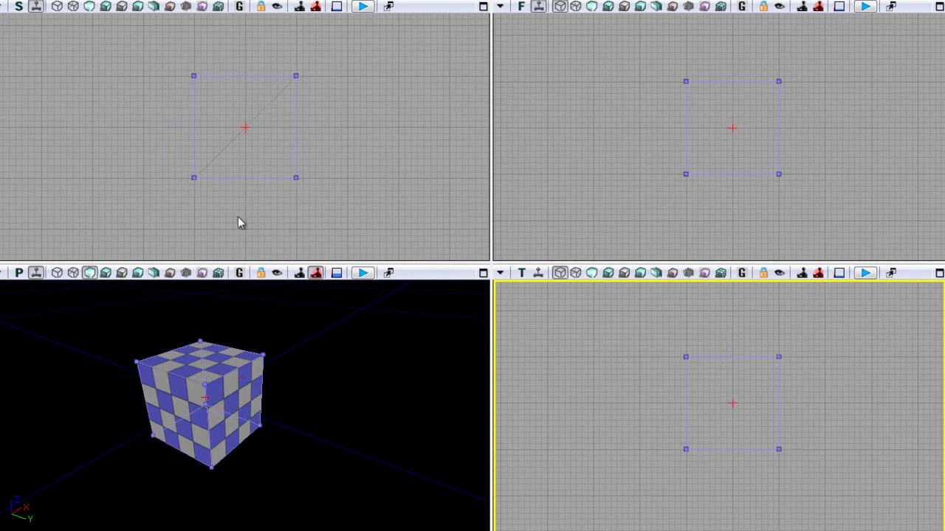
{"action": "left_click", "coordinate": [341, 378]}
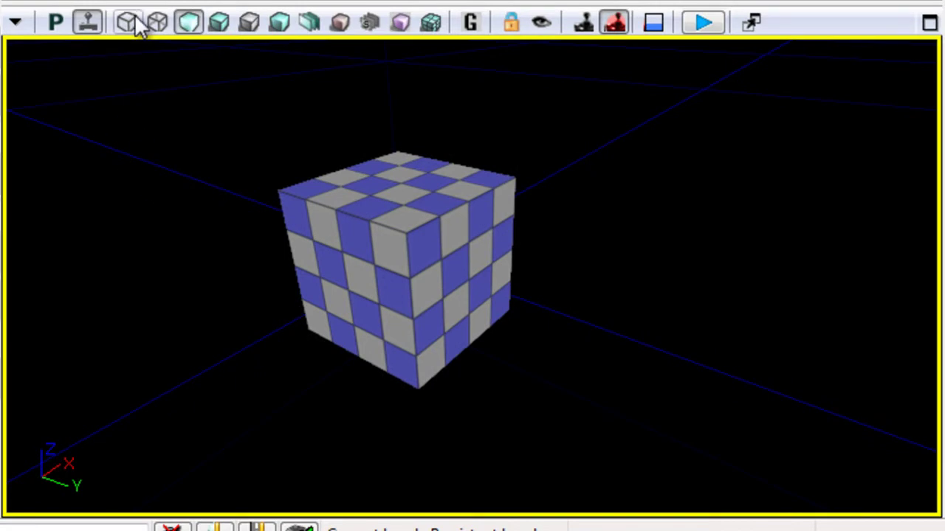
Examine the cube from several angles in Brush Wireframe and in Wireframe mode
{"action": "left_click", "coordinate": [128, 23]}
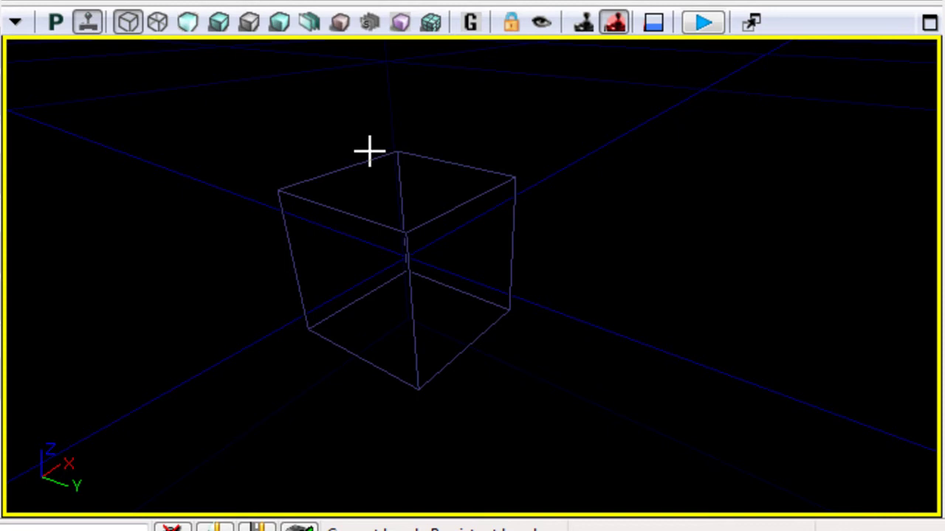
{"action": "left_click_drag", "start_coordinate": [451, 203], "coordinate": [606, 215]}
{"action": "scroll", "coordinate": [559, 203], "scroll_direction": "up", "scroll_amount": 3}
{"action": "scroll", "coordinate": [517, 175], "scroll_direction": "down", "scroll_amount": 4}
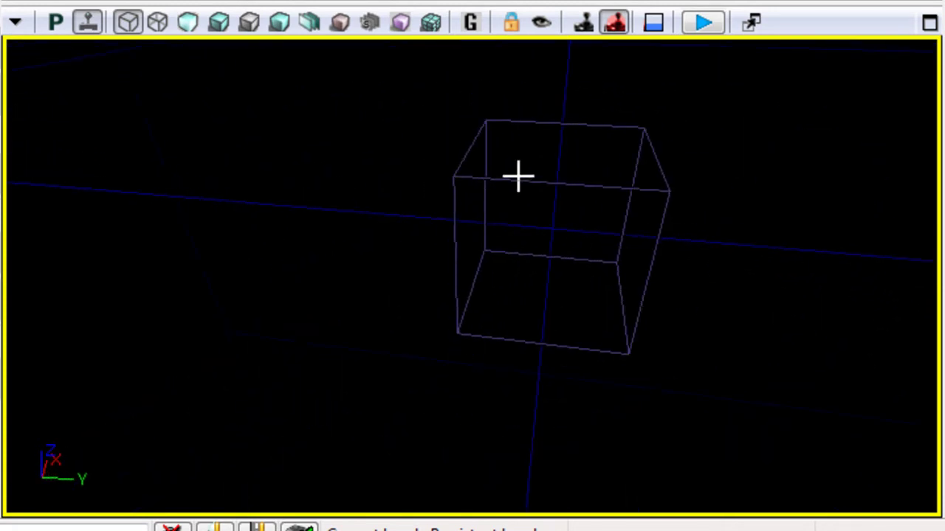
{"action": "left_click_drag", "start_coordinate": [613, 145], "coordinate": [17, 70]}
{"action": "middle_click_drag", "start_coordinate": [18, 71], "coordinate": [224, 325]}
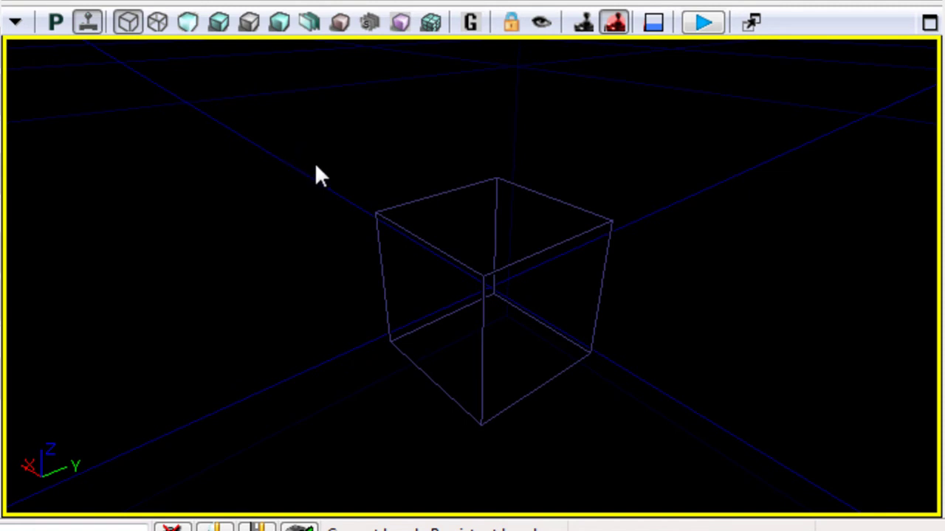
{"action": "left_click", "coordinate": [157, 22]}
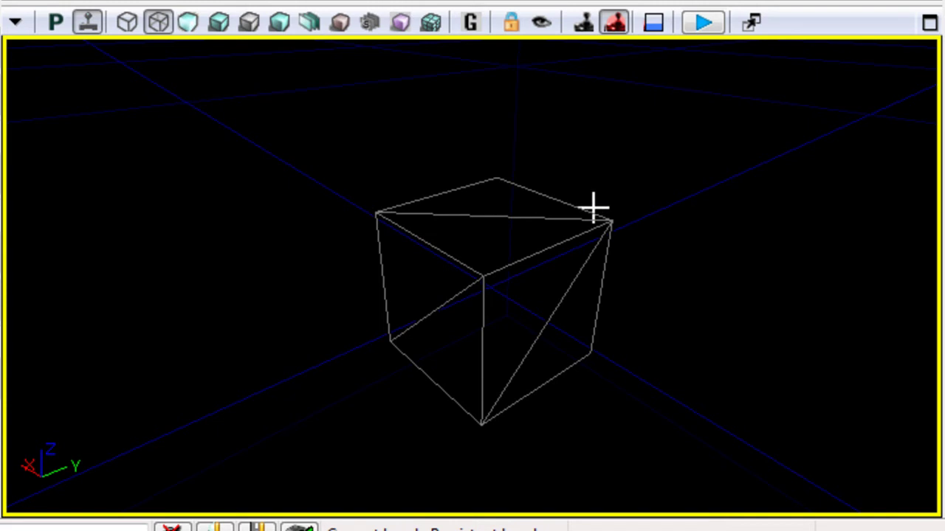
{"action": "left_click_drag", "start_coordinate": [517, 190], "coordinate": [563, 186]}
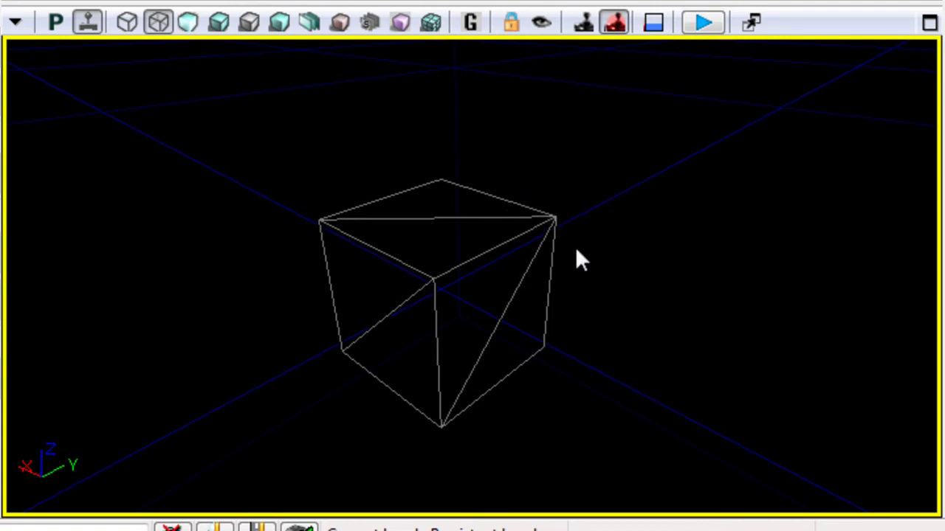
Compare the cube's appearance in Unlit and in Lit mode in the perspective viewport
{"action": "left_click", "coordinate": [188, 25]}
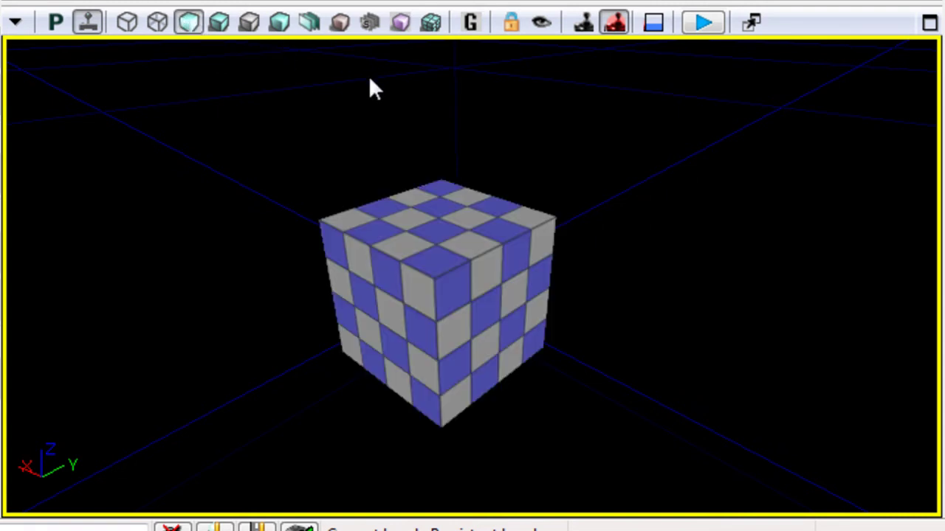
{"action": "left_click_drag", "start_coordinate": [642, 177], "coordinate": [28, 172]}
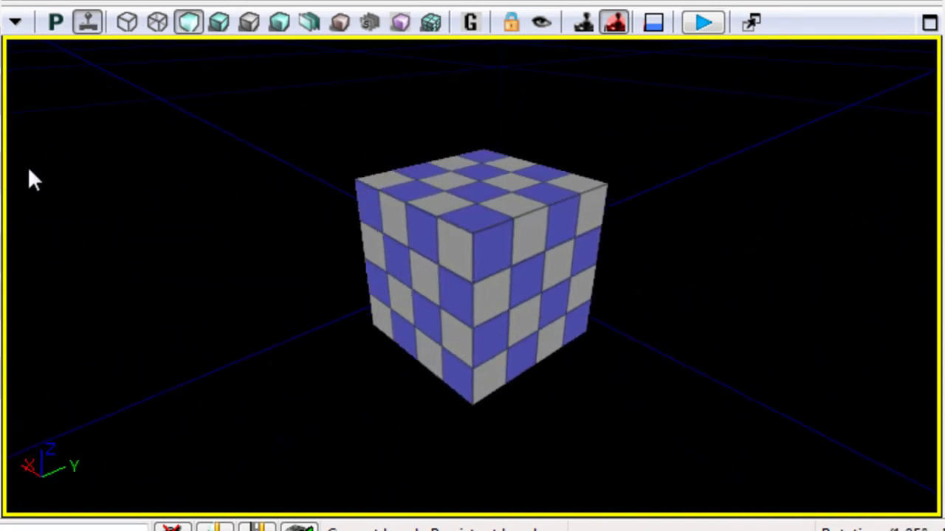
{"action": "left_click", "coordinate": [220, 27]}
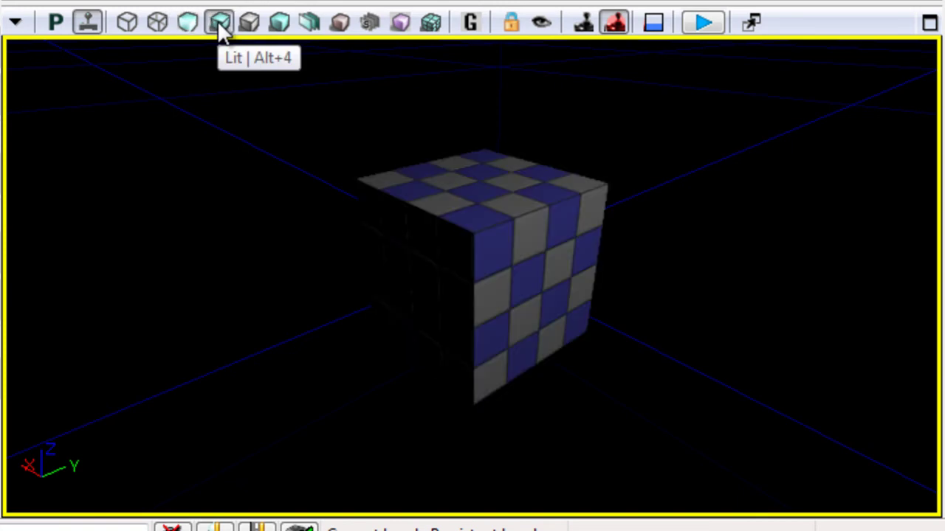
{"action": "left_click_drag", "start_coordinate": [448, 122], "coordinate": [549, 196]}
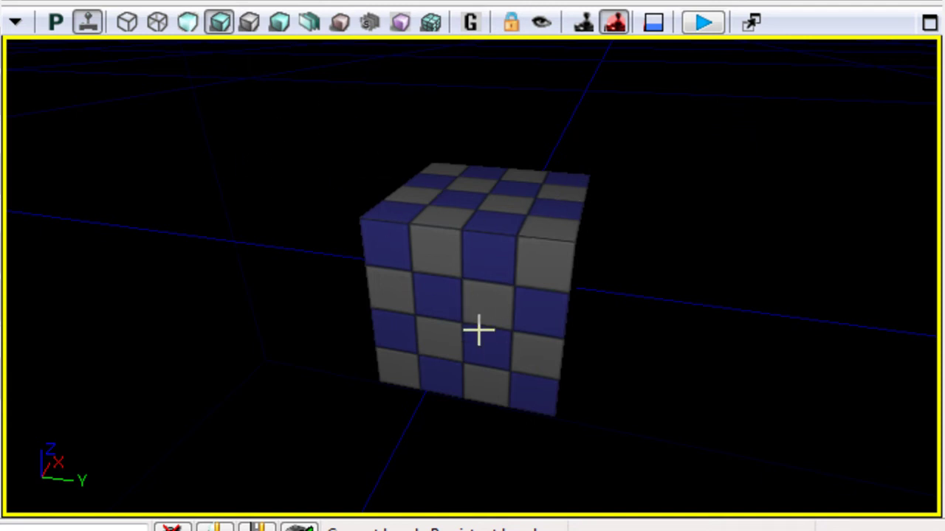
Display the cube in Detail Lighting mode and examine the surface grooves up close and from a distance
{"action": "left_click", "coordinate": [249, 23]}
{"action": "scroll", "coordinate": [546, 214], "scroll_direction": "up", "scroll_amount": 5}
{"action": "scroll", "coordinate": [561, 233], "scroll_direction": "down", "scroll_amount": 5}
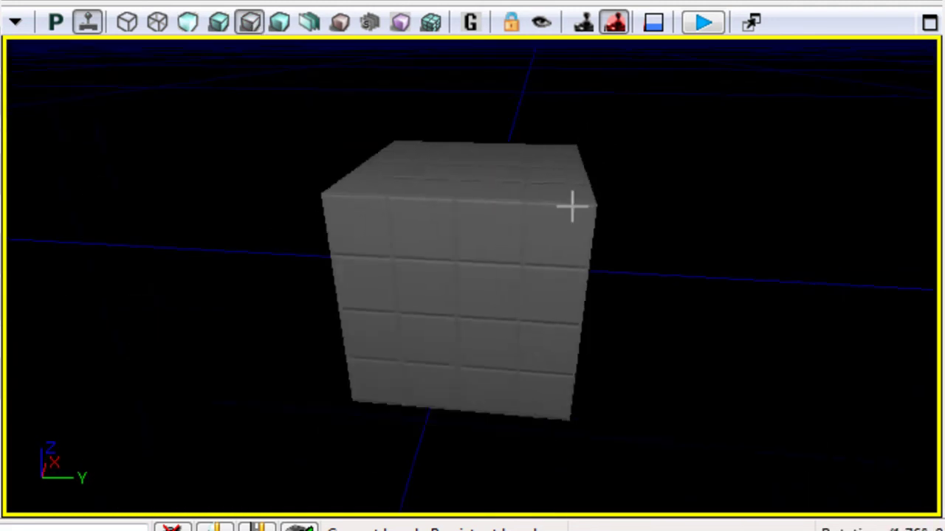
{"action": "scroll", "coordinate": [569, 207], "scroll_direction": "up", "scroll_amount": 6}
{"action": "scroll", "coordinate": [598, 136], "scroll_direction": "down", "scroll_amount": 3}
{"action": "right_click_drag", "start_coordinate": [566, 179], "coordinate": [622, 101]}
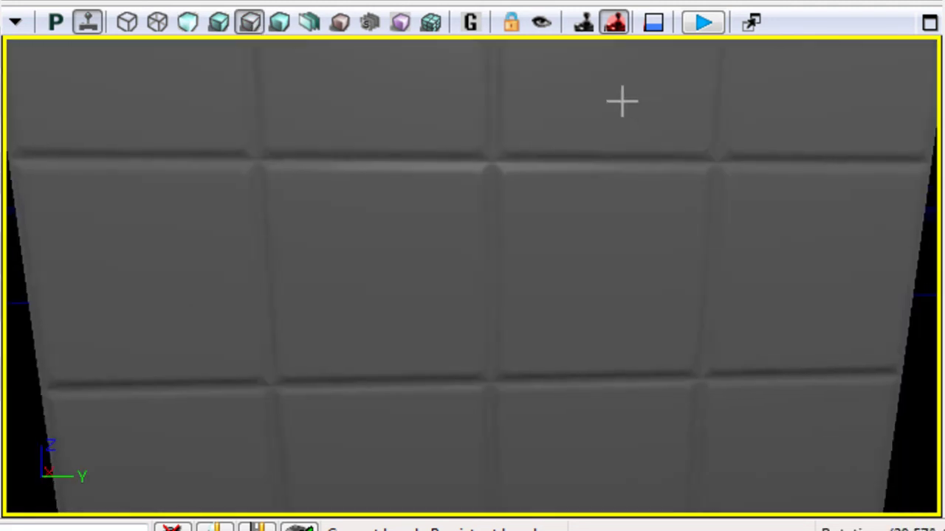
{"action": "right_click_drag", "start_coordinate": [654, 362], "coordinate": [679, 443]}
{"action": "right_click_drag", "start_coordinate": [599, 405], "coordinate": [545, 364]}
{"action": "left_click_drag", "start_coordinate": [544, 365], "coordinate": [490, 215]}
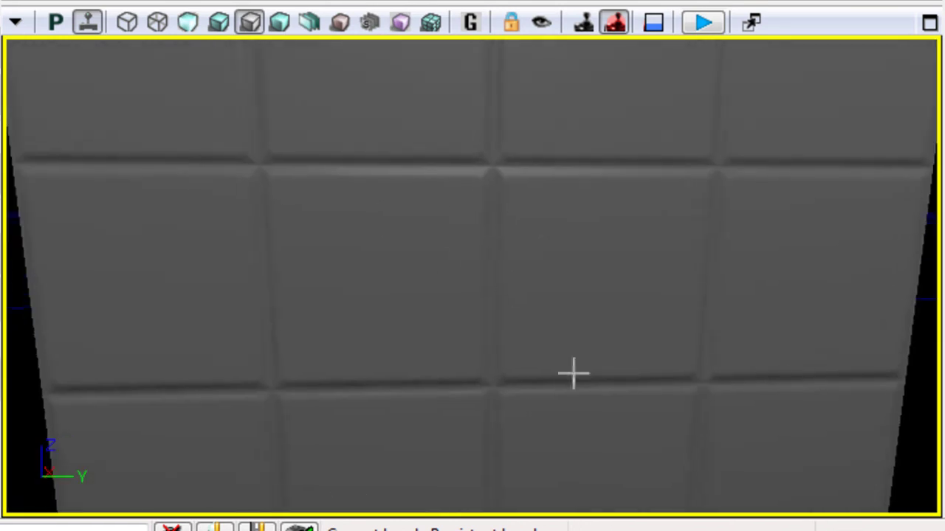
{"action": "scroll", "coordinate": [767, 391], "scroll_direction": "down", "scroll_amount": 5}
{"action": "left_click_drag", "start_coordinate": [732, 443], "coordinate": [724, 469]}
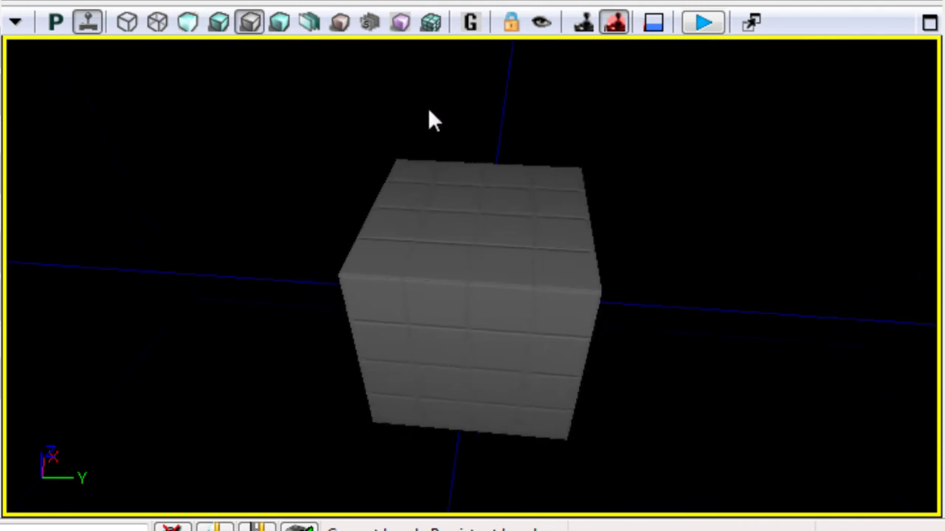
Examine the cube in Lighting Only mode from several sides and return the viewport to Unlit shading
{"action": "left_click", "coordinate": [282, 25]}
{"action": "left_click_drag", "start_coordinate": [649, 206], "coordinate": [384, 203]}
{"action": "left_click_drag", "start_coordinate": [599, 162], "coordinate": [354, 158]}
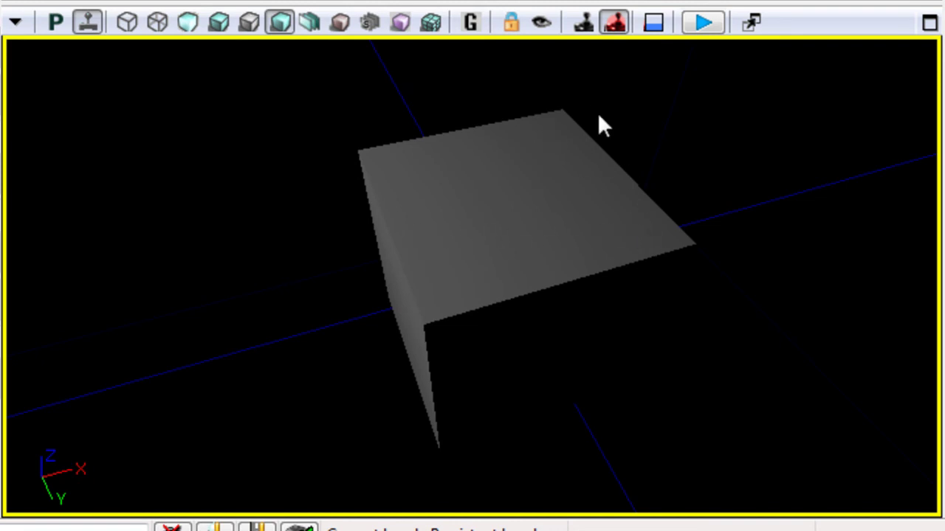
{"action": "left_click_drag", "start_coordinate": [635, 205], "coordinate": [657, 194]}
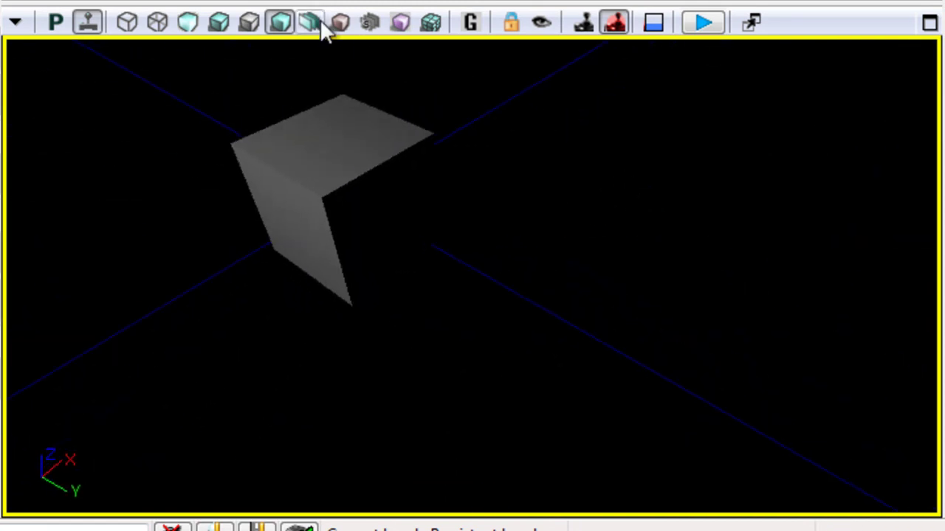
{"action": "left_click", "coordinate": [187, 23]}
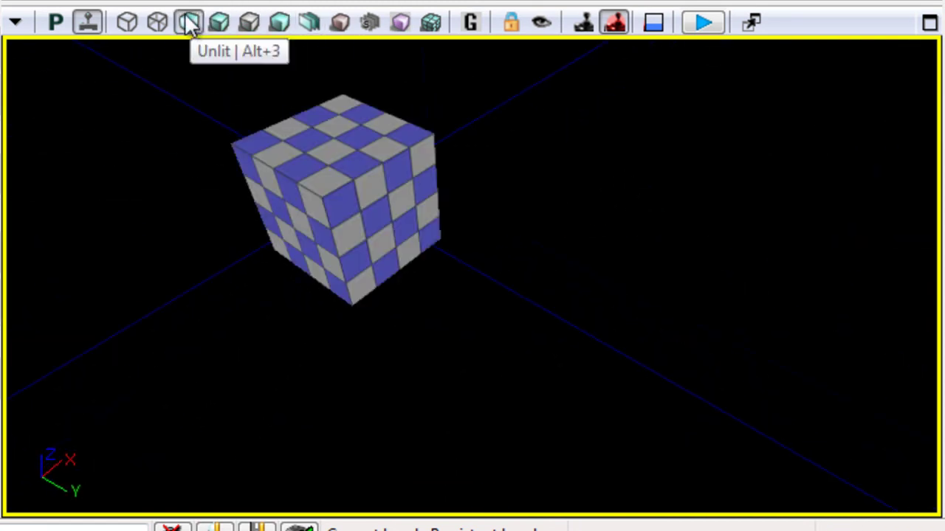
{"action": "left_click_drag", "start_coordinate": [270, 135], "coordinate": [332, 240]}
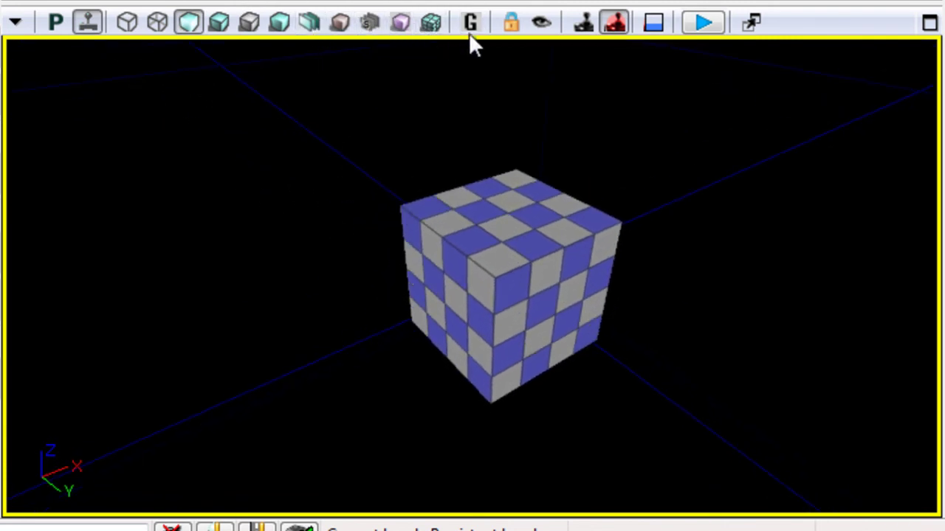
Switch the perspective viewport to Lit shading with Game View enabled and look around the cube
{"action": "key", "text": "alt+4"}
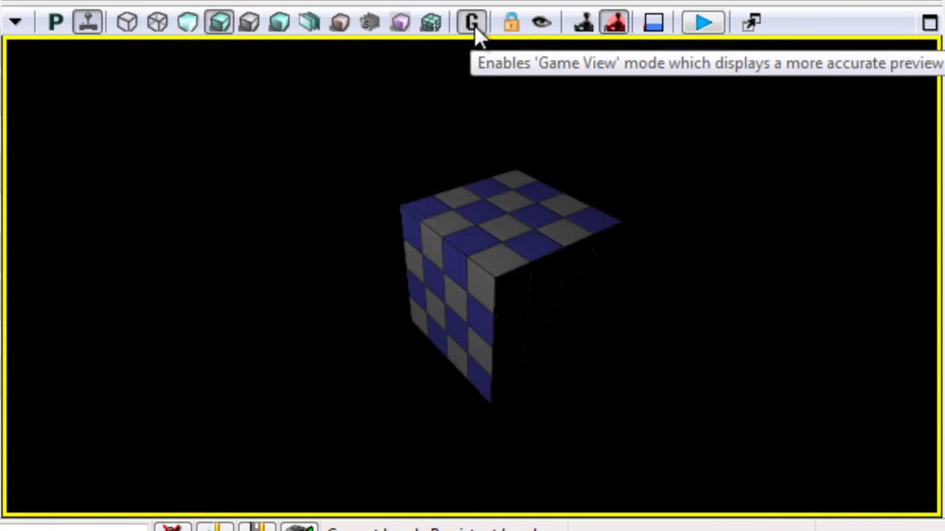
{"action": "right_click_drag", "start_coordinate": [536, 268], "coordinate": [583, 267]}
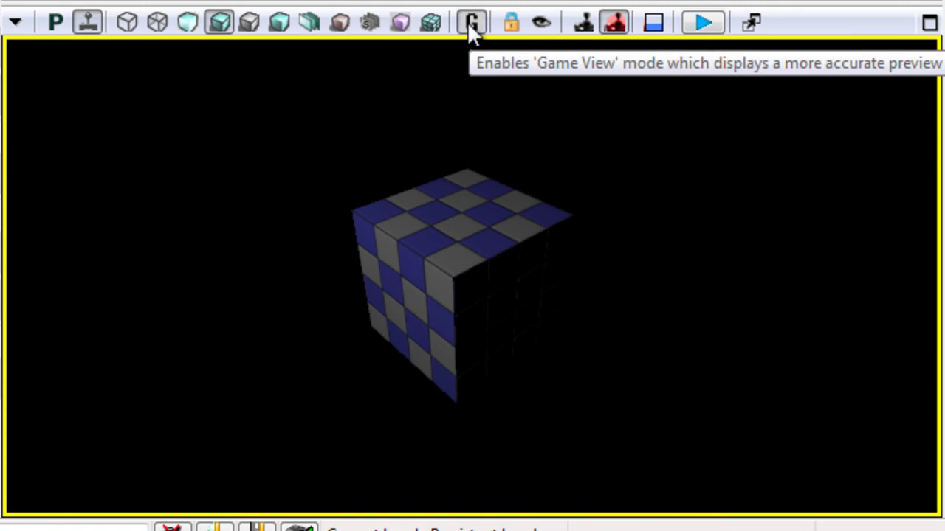
{"action": "mouse_move", "coordinate": [554, 194]}
{"action": "left_mouse_down"}
{"action": "mouse_move", "coordinate": [680, 204]}
{"action": "mouse_move", "coordinate": [561, 194]}
{"action": "left_mouse_up"}
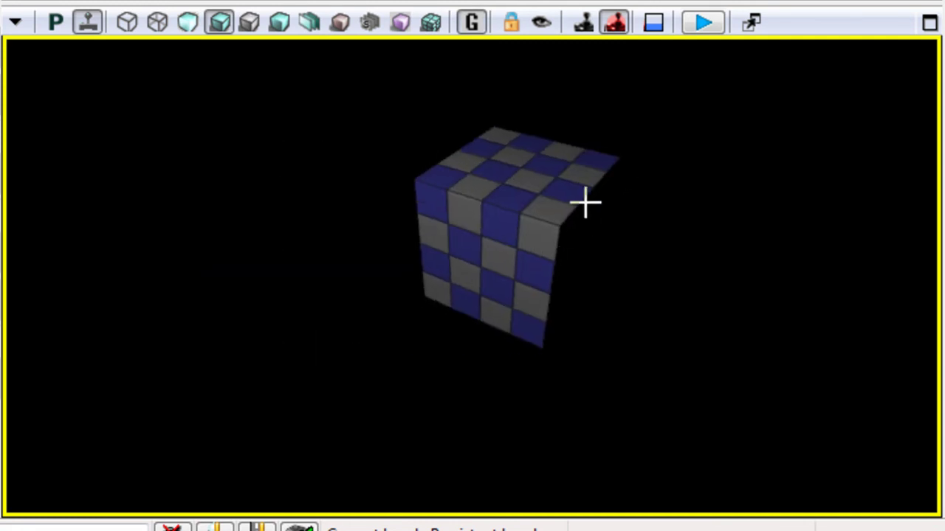
Turn off Game View in the perspective viewport and select the cube
{"action": "left_click", "coordinate": [472, 30]}
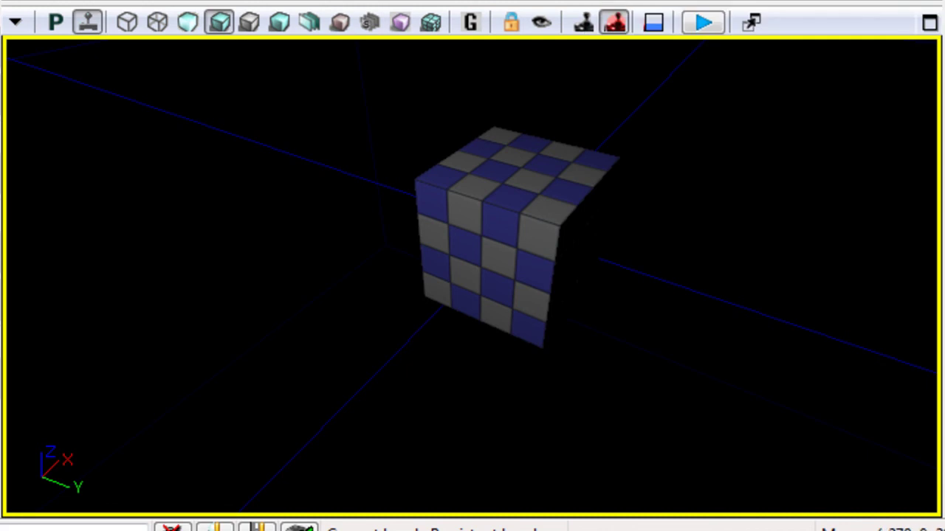
{"action": "left_click", "coordinate": [527, 205]}
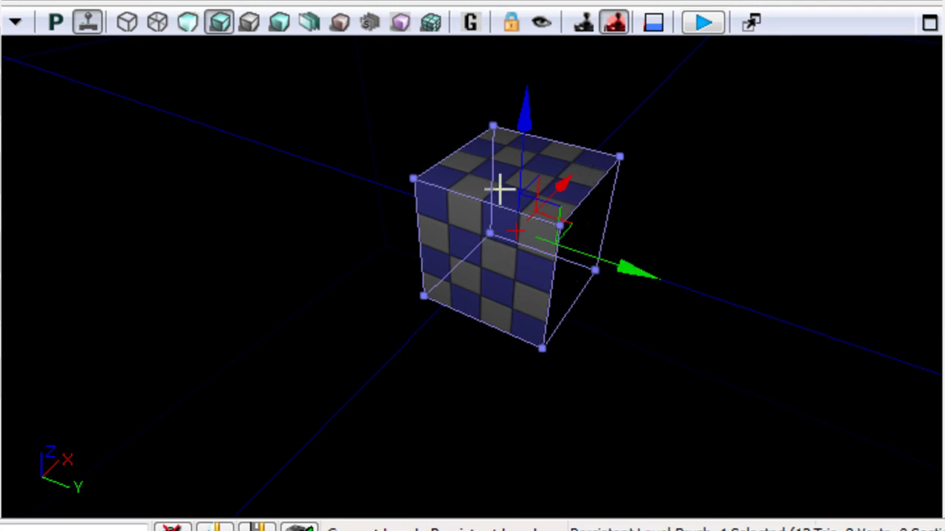
Turn Game View on and off again with the cube selected, and deselect the cube
{"action": "left_click", "coordinate": [470, 22]}
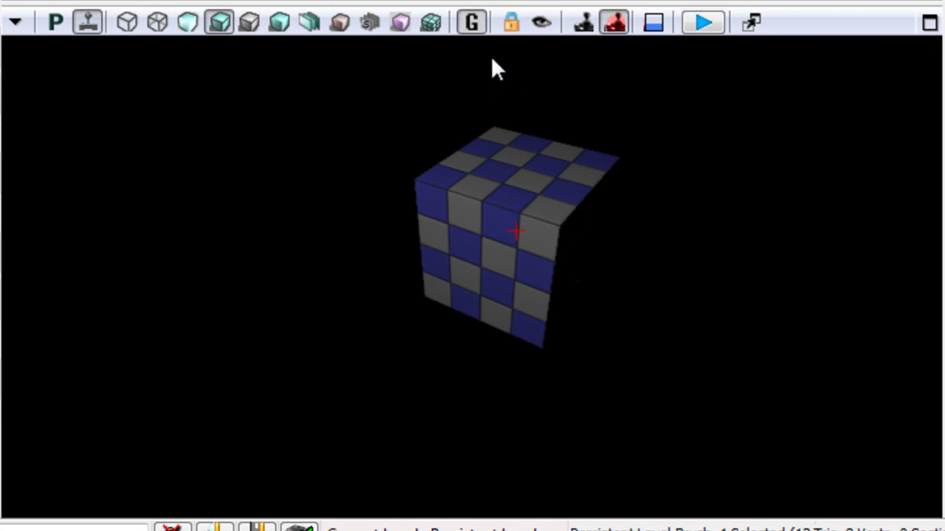
{"action": "left_click", "coordinate": [471, 23]}
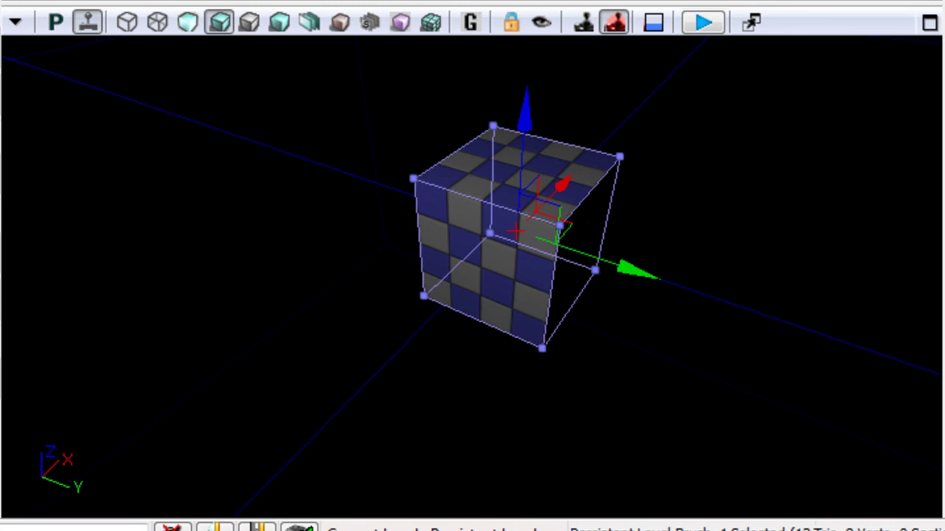
{"action": "left_click", "coordinate": [698, 190]}
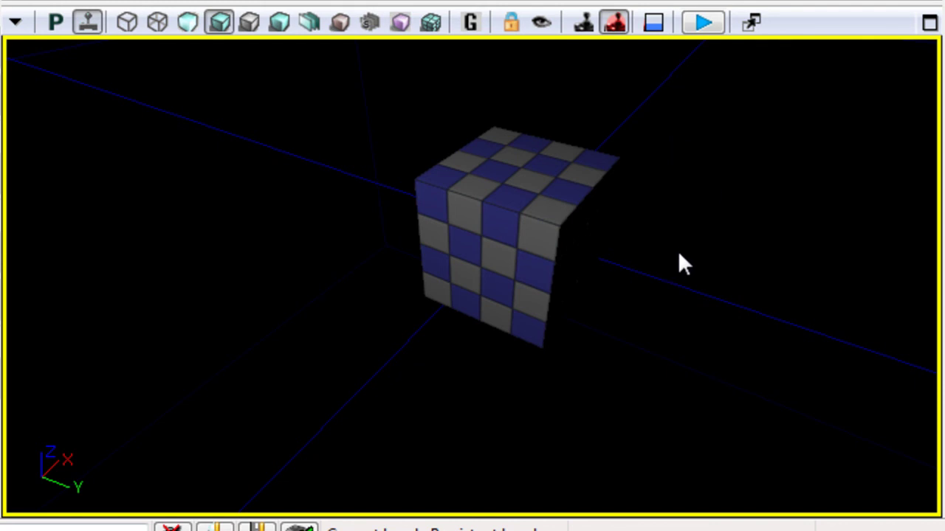
Set the perspective viewport's camera movement speed to fast and fly around the cube to try it
{"action": "left_click_drag", "start_coordinate": [677, 250], "coordinate": [582, 85]}
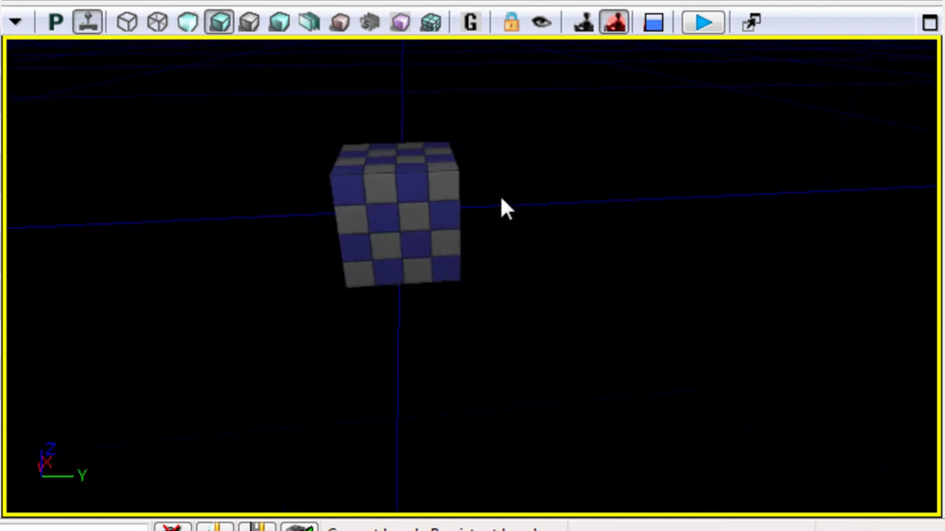
{"action": "left_click_drag", "start_coordinate": [502, 208], "coordinate": [667, 17]}
{"action": "left_click", "coordinate": [653, 22]}
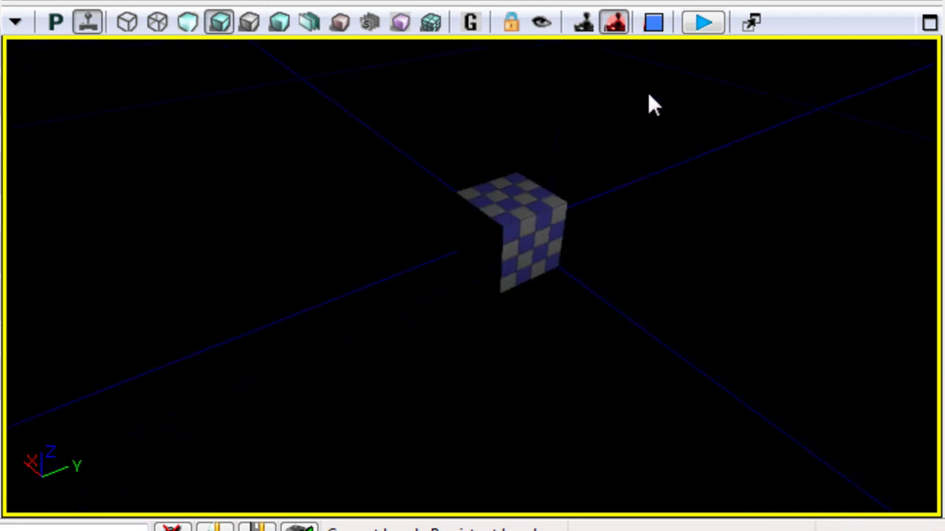
{"action": "left_click_drag", "start_coordinate": [649, 94], "coordinate": [698, 144]}
Try the slow camera movement speed around the cube, and set the perspective viewport back to medium speed
{"action": "left_click", "coordinate": [654, 22]}
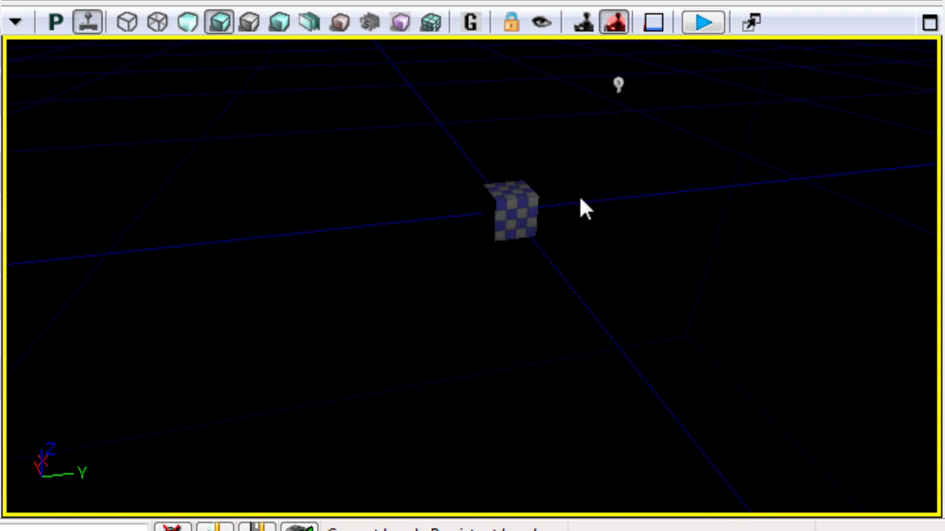
{"action": "left_click_drag", "start_coordinate": [583, 209], "coordinate": [711, 194]}
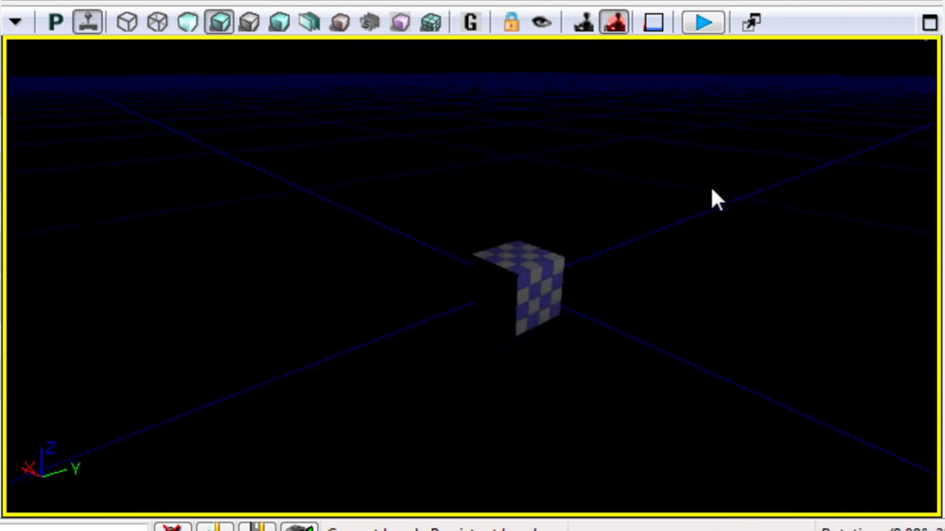
{"action": "left_click", "coordinate": [654, 22]}
{"action": "left_click_drag", "start_coordinate": [557, 236], "coordinate": [314, 384]}
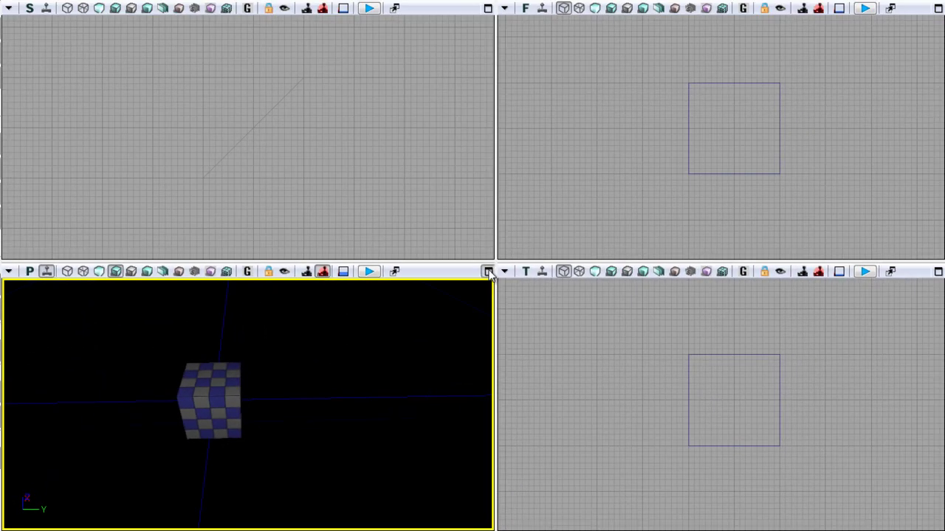
Maximize the perspective viewport and restore the four-viewport layout, and do the same with the front viewport
{"action": "left_click", "coordinate": [488, 272]}
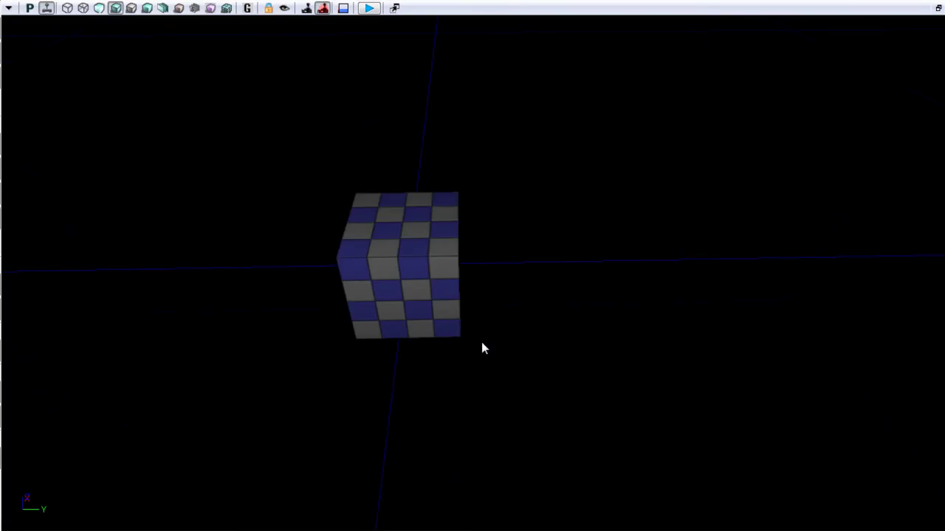
{"action": "left_click", "coordinate": [939, 8]}
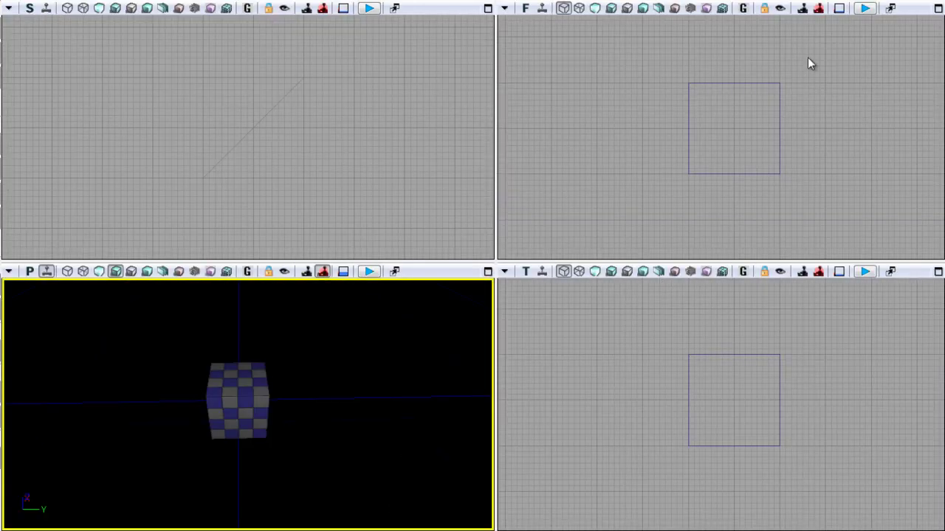
{"action": "left_click", "coordinate": [938, 8]}
{"action": "left_click", "coordinate": [938, 8]}
Toggle realtime updating on and off in the front viewport, and switch its shading to Lit and back to wireframe
{"action": "left_click", "coordinate": [542, 8]}
{"action": "left_click", "coordinate": [545, 10]}
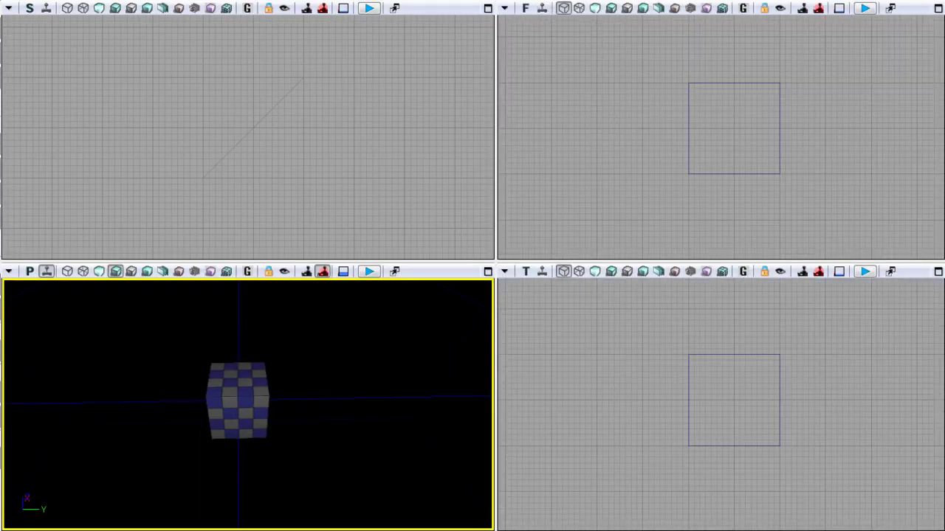
{"action": "left_click", "coordinate": [610, 9]}
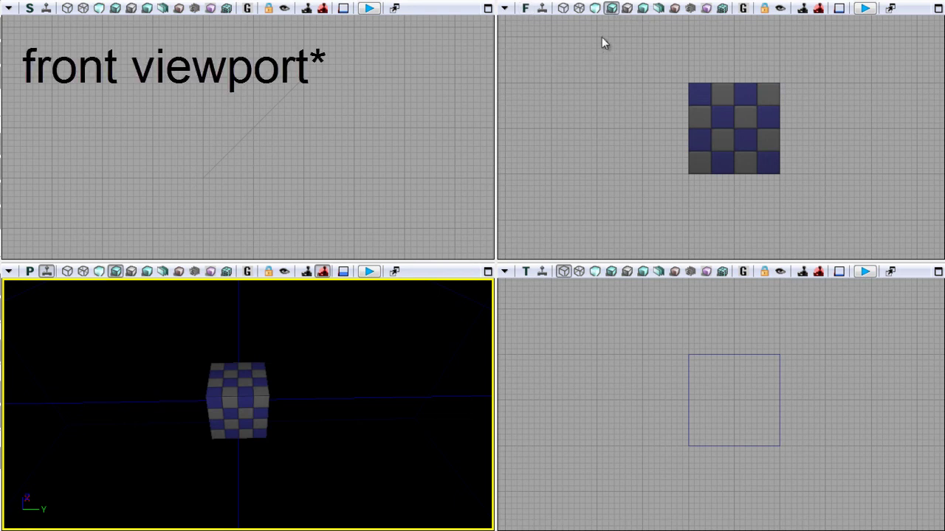
{"action": "left_click", "coordinate": [564, 9]}
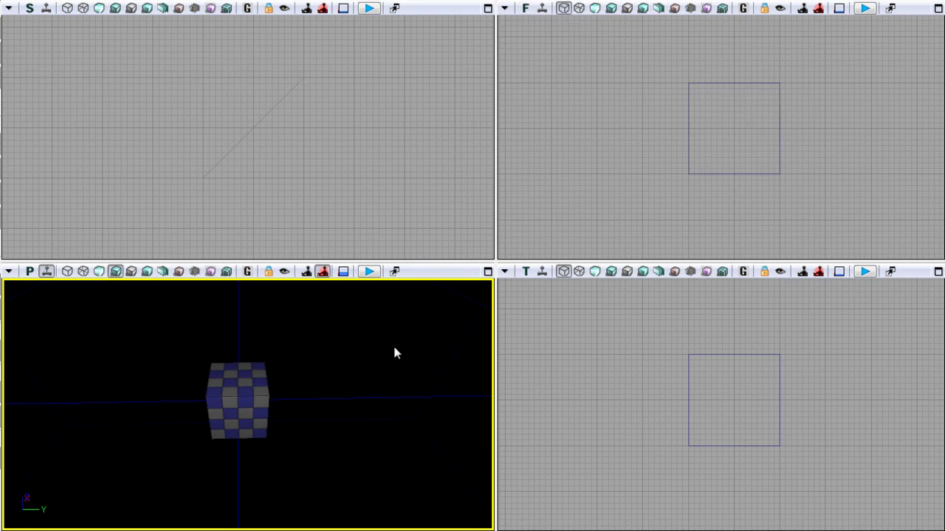
{"action": "mouse_move", "coordinate": [393, 343]}
{"action": "left_mouse_down"}
{"action": "mouse_move", "coordinate": [372, 355]}
{"action": "mouse_move", "coordinate": [400, 359]}
{"action": "mouse_move", "coordinate": [328, 358]}
{"action": "mouse_move", "coordinate": [350, 366]}
{"action": "mouse_move", "coordinate": [395, 351]}
{"action": "left_mouse_up"}
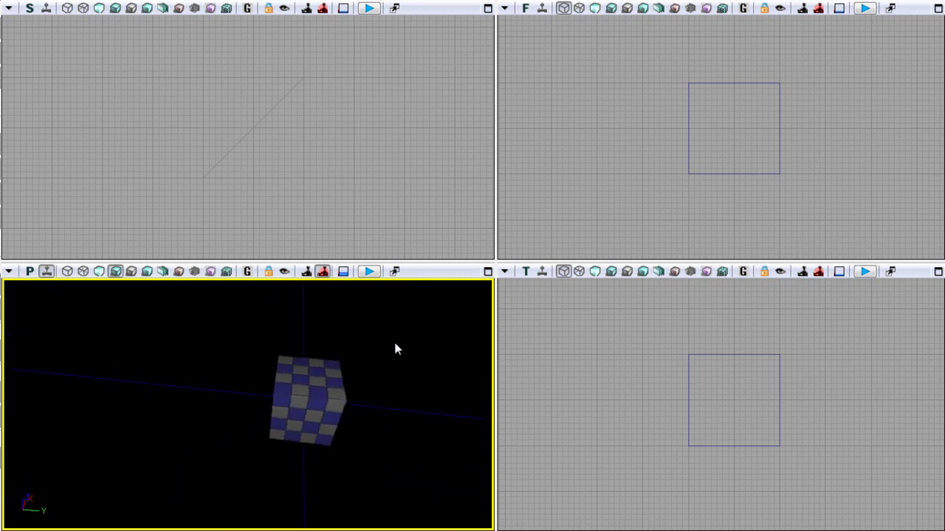